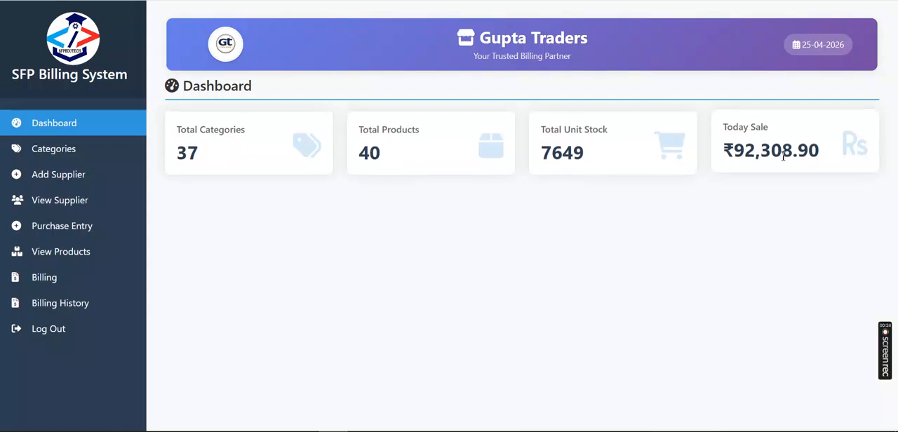
# - Open the category list and look through its entries and the category search
pyautogui.click(61, 153)
pyautogui.scroll(-2, 329, 239)
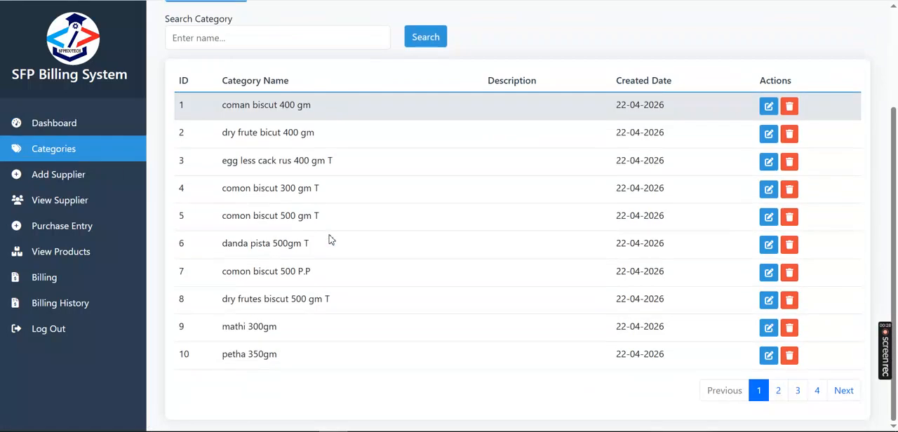
pyautogui.scroll(2, 330, 239)
pyautogui.click(206, 172)
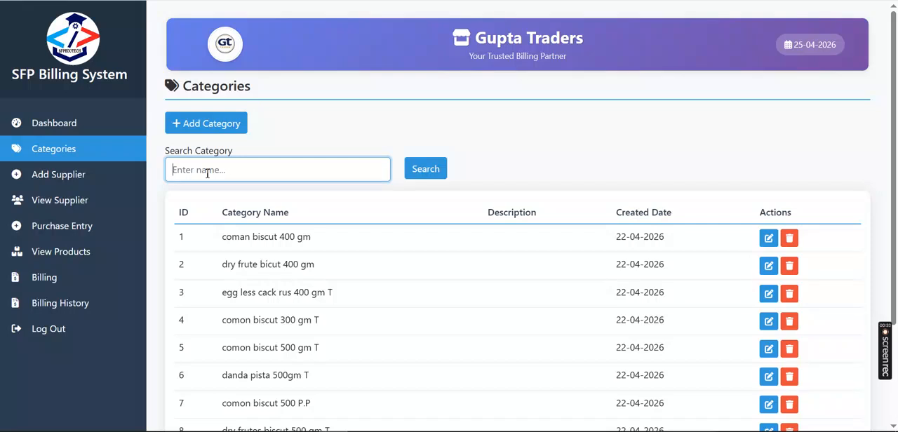
pyautogui.scroll(-2, 653, 286)
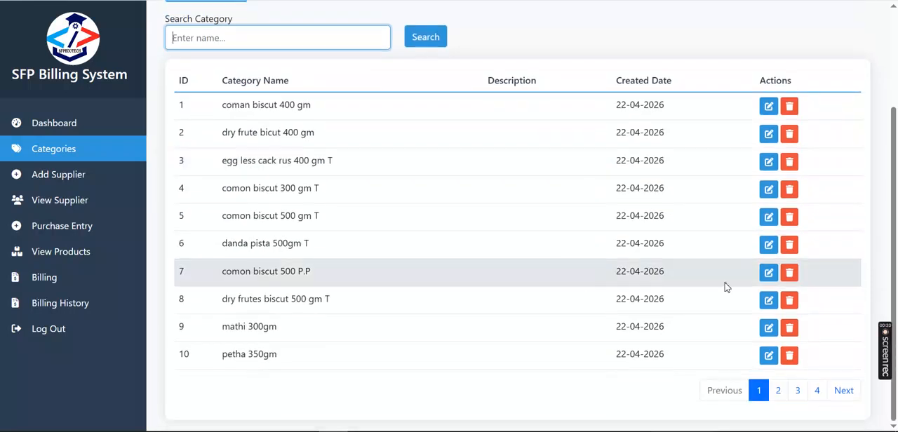
# - Open the mathi 300gm category for editing and close it again
pyautogui.click(768, 329)
pyautogui.click(579, 39)
pyautogui.scroll(2, 373, 206)
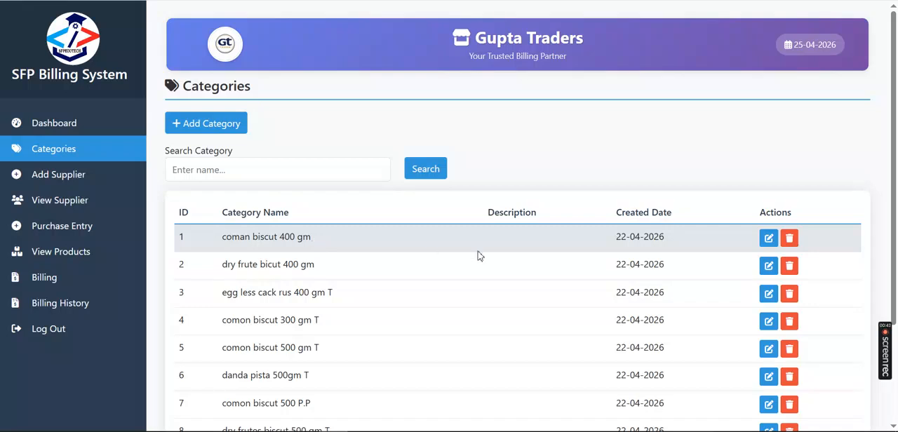
pyautogui.scroll(-2, 477, 255)
# - Open the form for adding a supplier and examine its basic, contact and business information fields
pyautogui.click(60, 181)
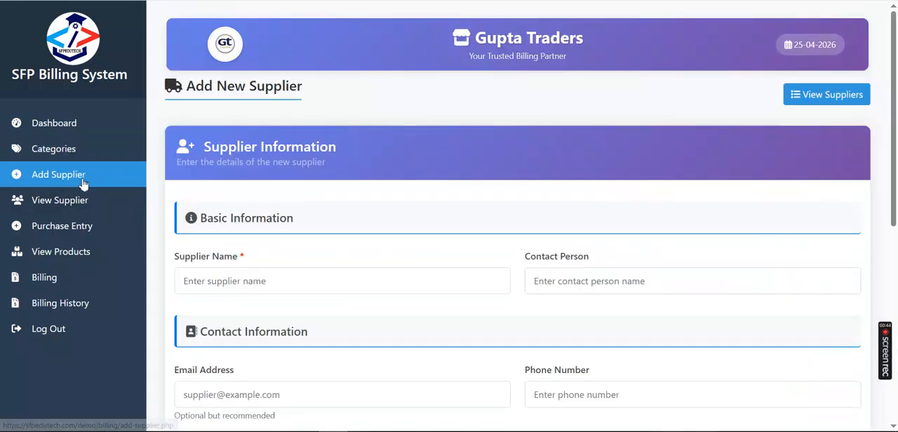
pyautogui.scroll(-2, 311, 253)
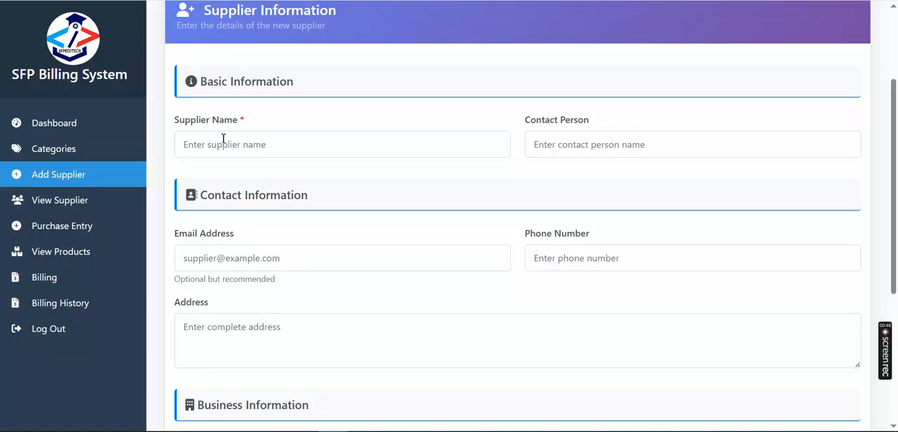
pyautogui.click(219, 144)
pyautogui.click(586, 145)
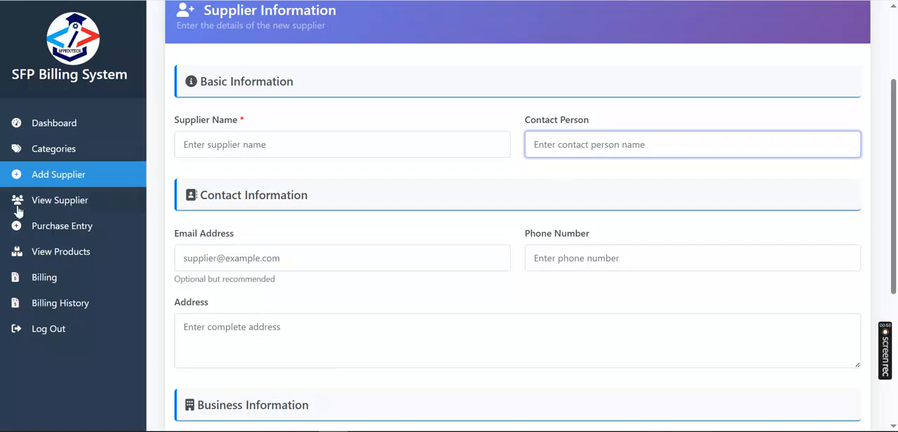
pyautogui.scroll(2, 370, 222)
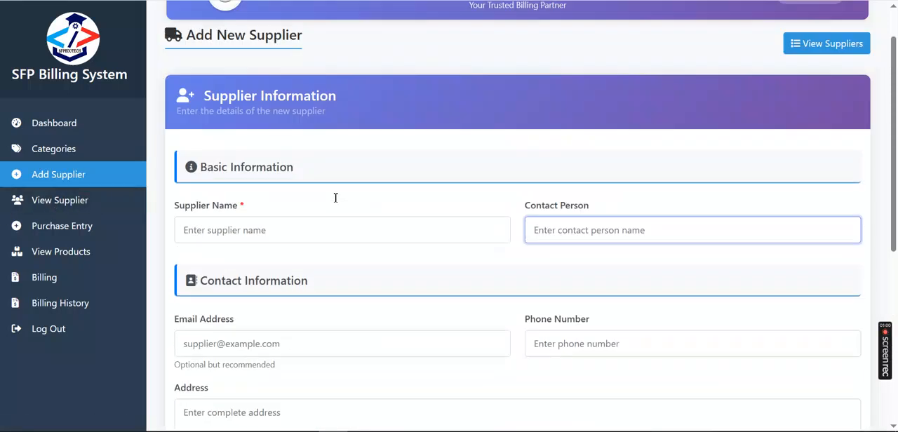
pyautogui.click(211, 286)
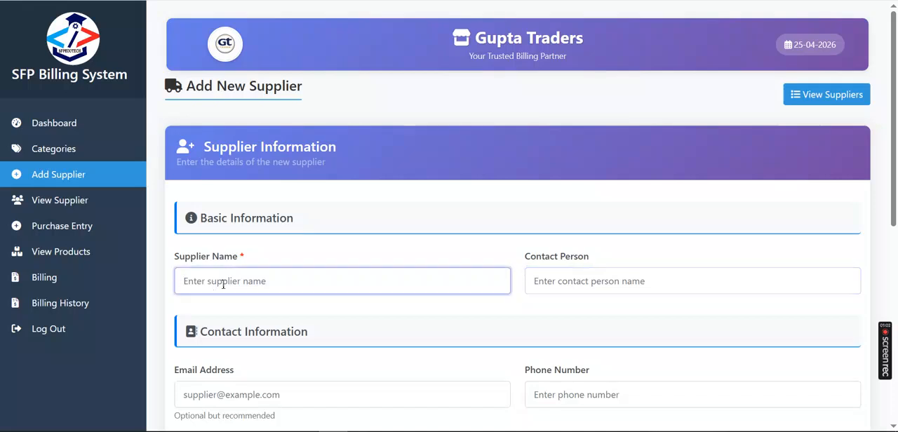
pyautogui.click(533, 281)
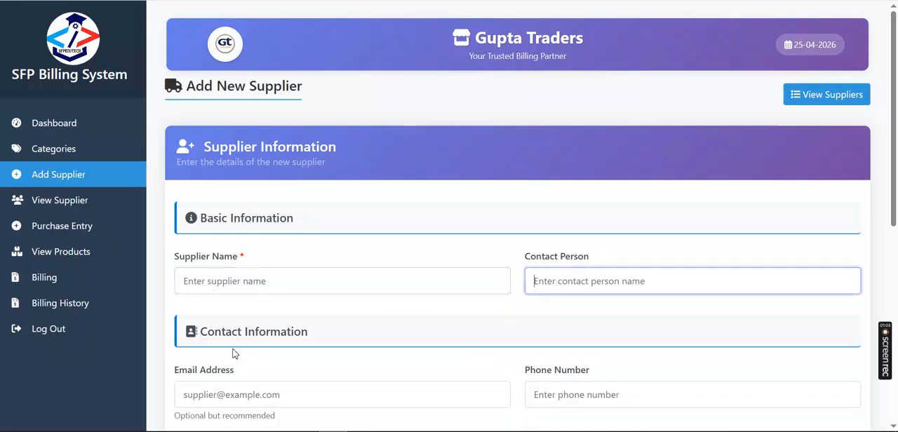
pyautogui.click(211, 395)
pyautogui.click(571, 392)
pyautogui.scroll(-4, 571, 390)
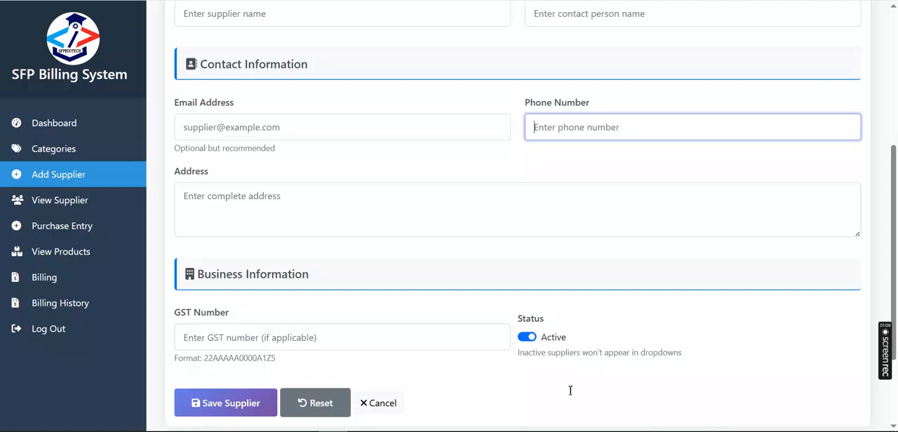
pyautogui.click(216, 197)
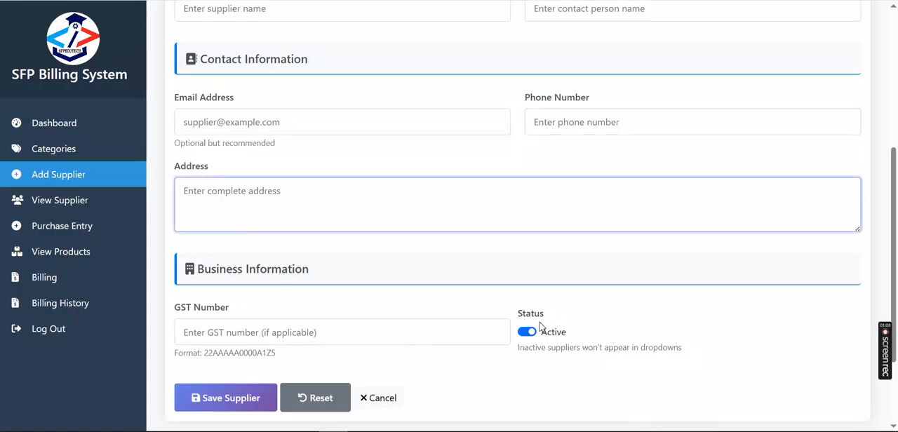
# - Open the supplier with ID 65 for editing from the supplier list and review its details
pyautogui.click(65, 205)
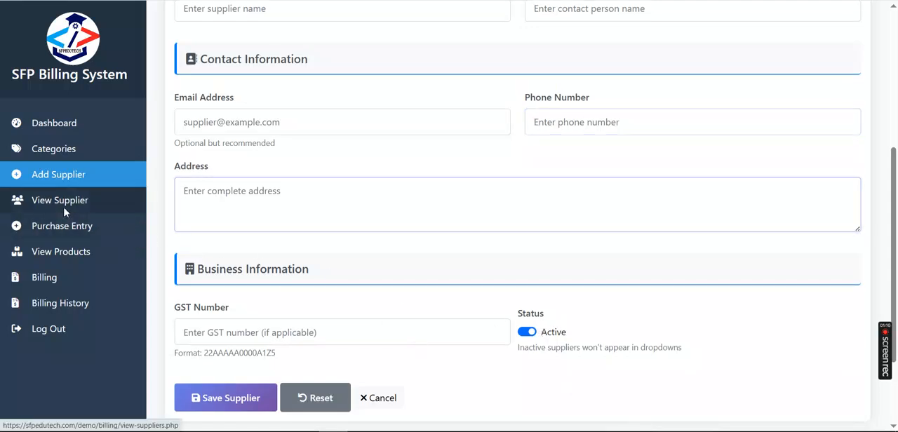
pyautogui.scroll(-2, 327, 249)
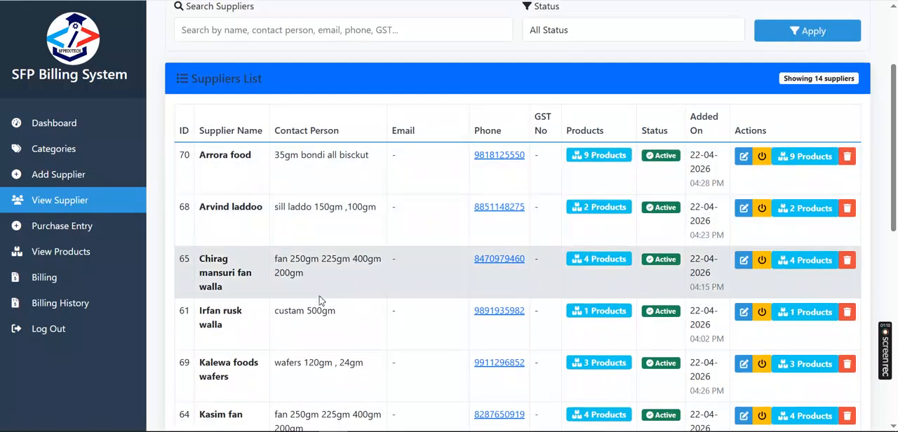
pyautogui.click(743, 261)
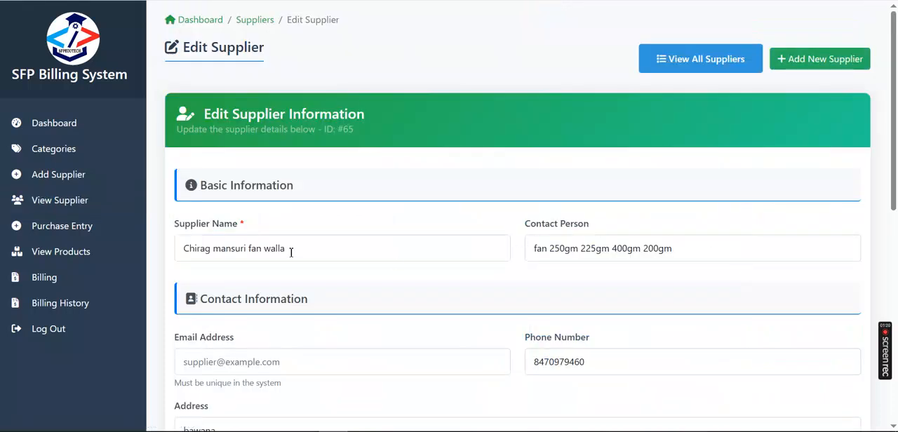
pyautogui.scroll(-2, 291, 252)
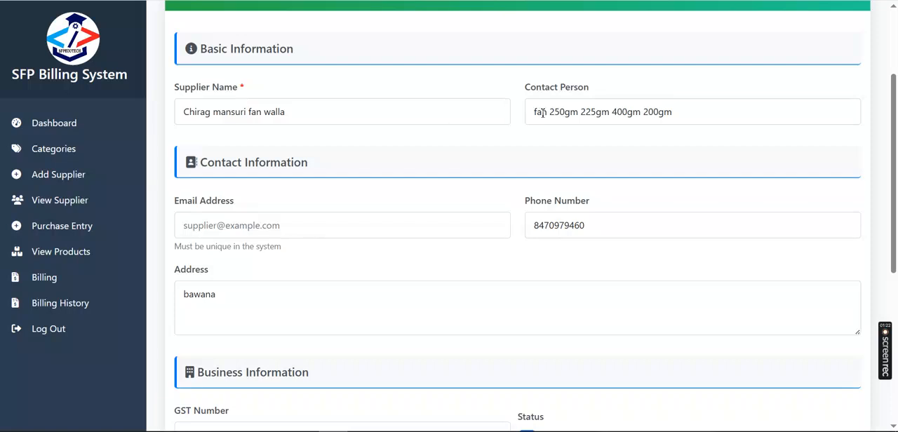
pyautogui.scroll(-5, 313, 262)
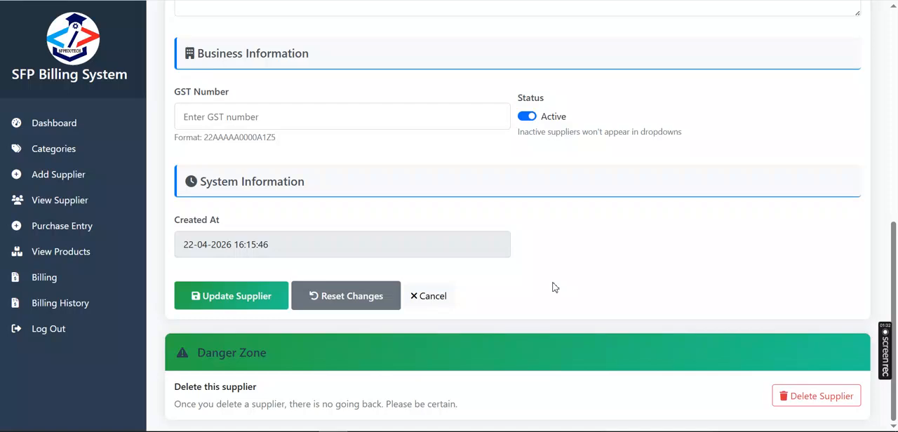
pyautogui.scroll(7, 552, 288)
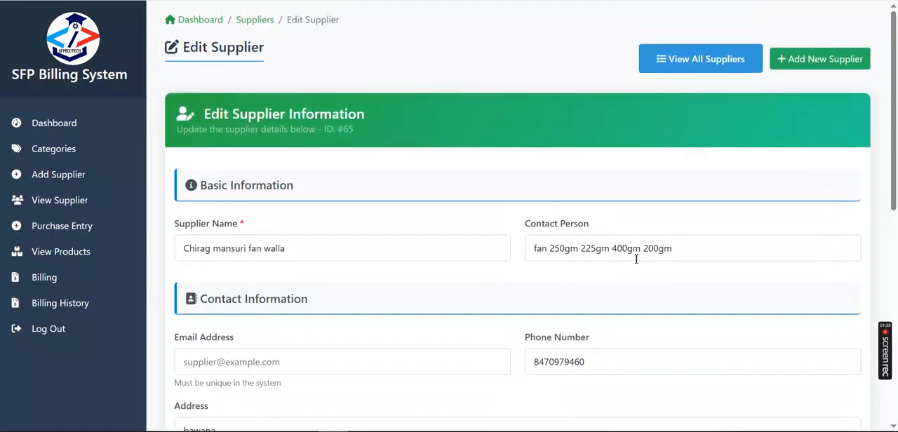
pyautogui.scroll(-4, 634, 259)
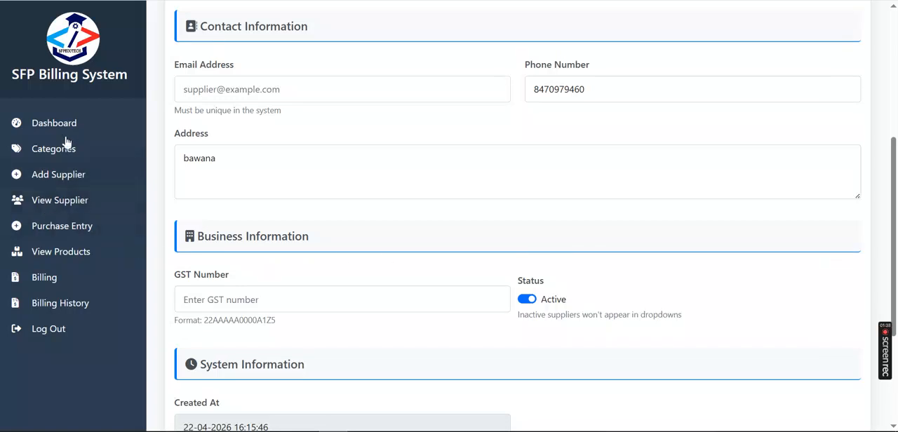
# - Return to the supplier list and look through the listed suppliers
pyautogui.click(56, 202)
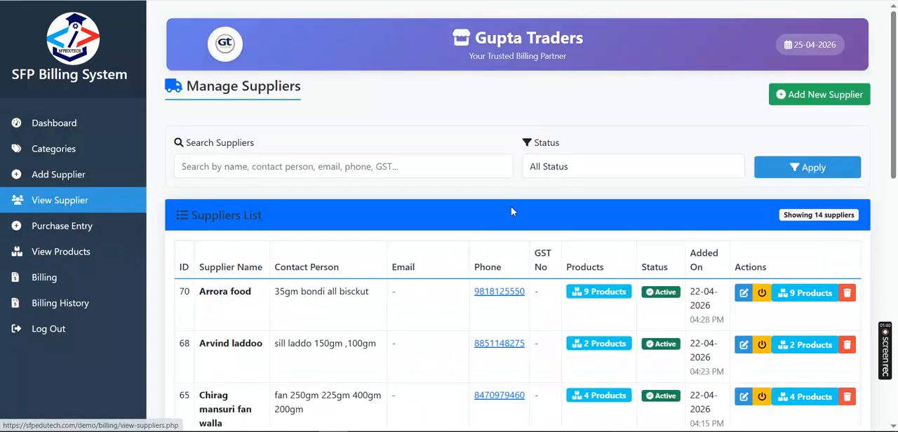
pyautogui.scroll(-2, 790, 307)
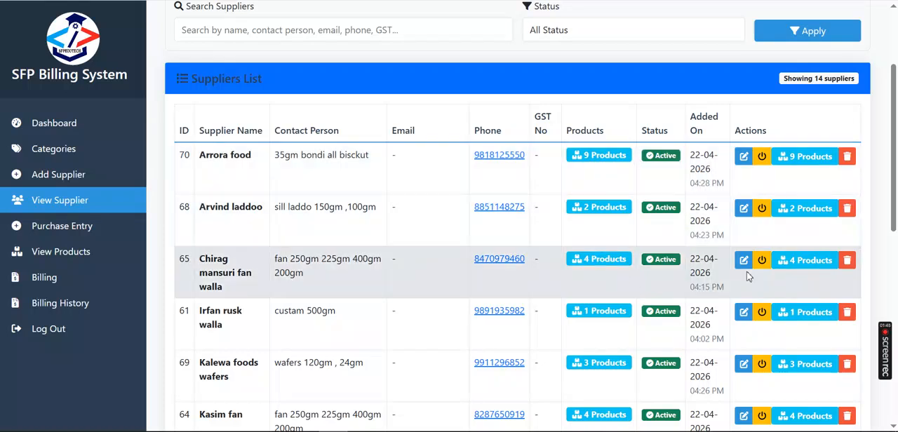
pyautogui.scroll(-6, 747, 276)
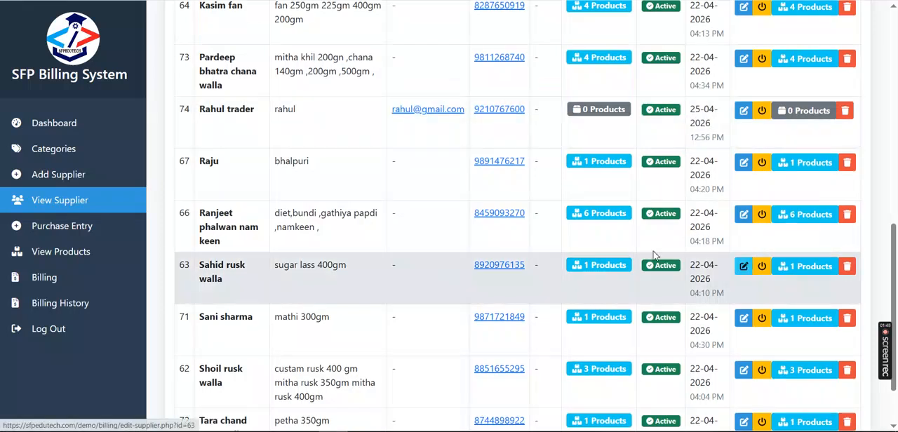
# - Start a new purchase entry and choose the supplier of fan 250gm, 225gm, 400gm and 200gm whose ID is 65
pyautogui.click(79, 229)
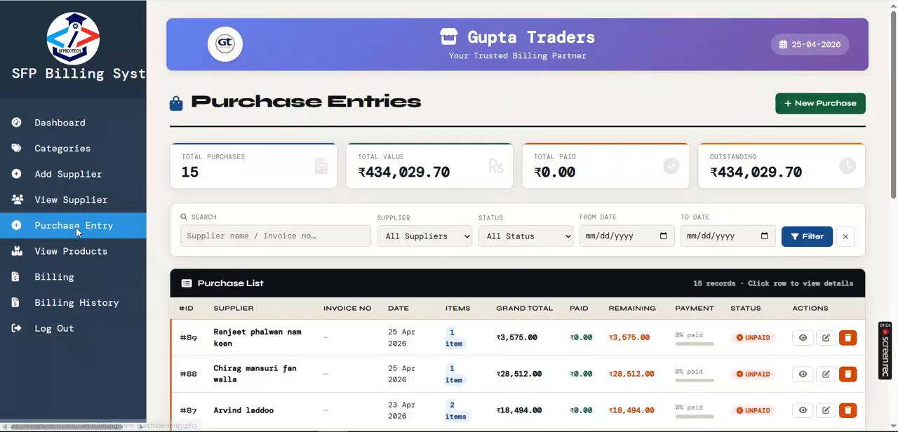
pyautogui.click(827, 106)
pyautogui.click(221, 154)
pyautogui.click(224, 223)
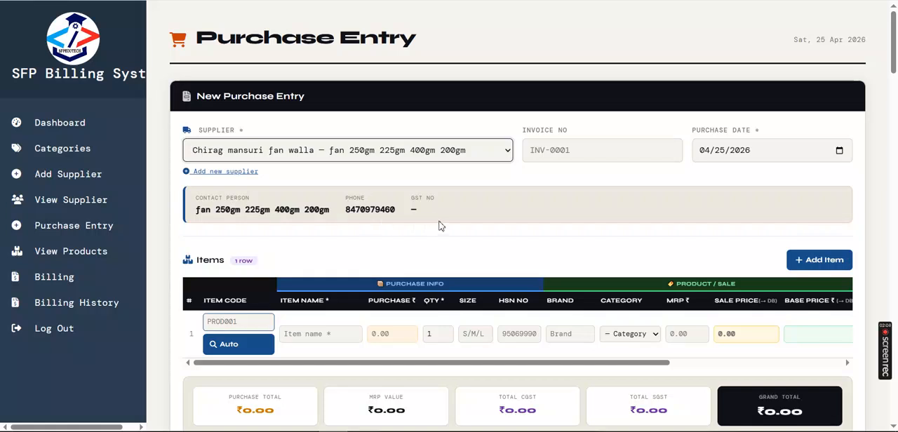
# - Auto-fill the first purchase item from item code fan400gmk and review its price and GST columns
pyautogui.scroll(-2, 440, 225)
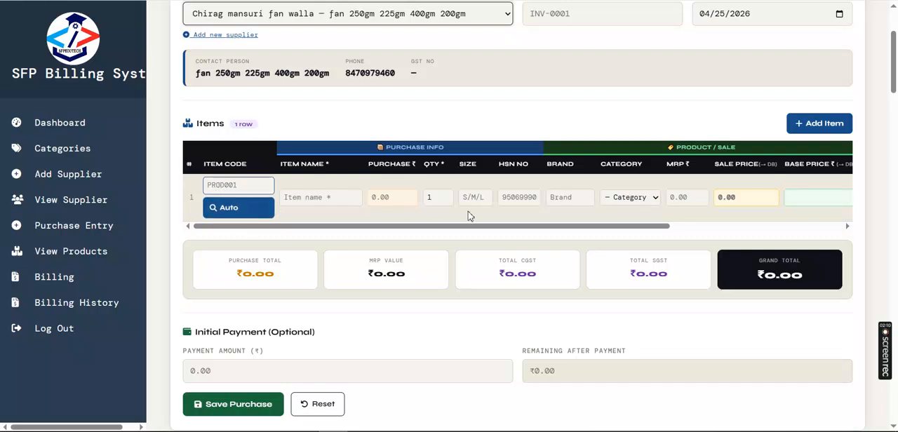
pyautogui.click(225, 190)
pyautogui.write('fan400gmk')
pyautogui.click(230, 208)
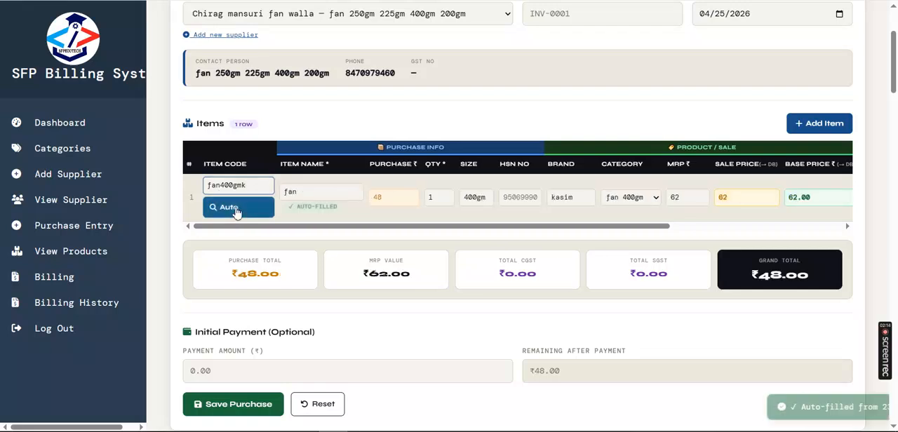
pyautogui.moveTo(529, 226); pyautogui.dragTo(662, 231)
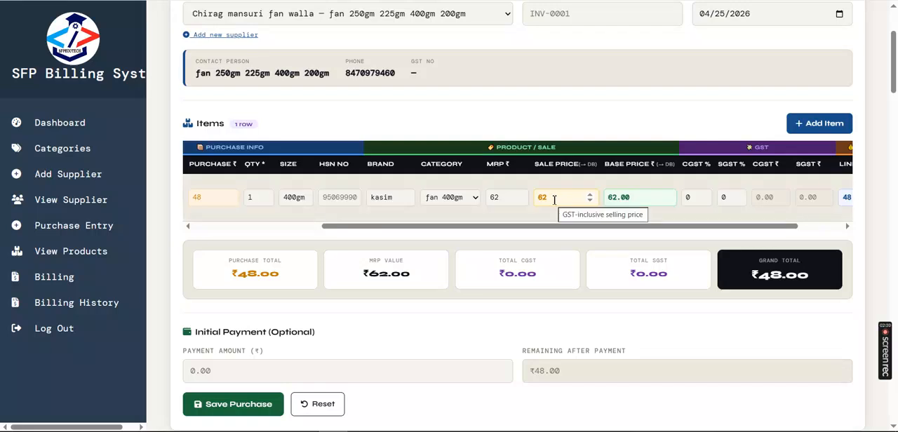
pyautogui.moveTo(505, 227); pyautogui.dragTo(295, 231)
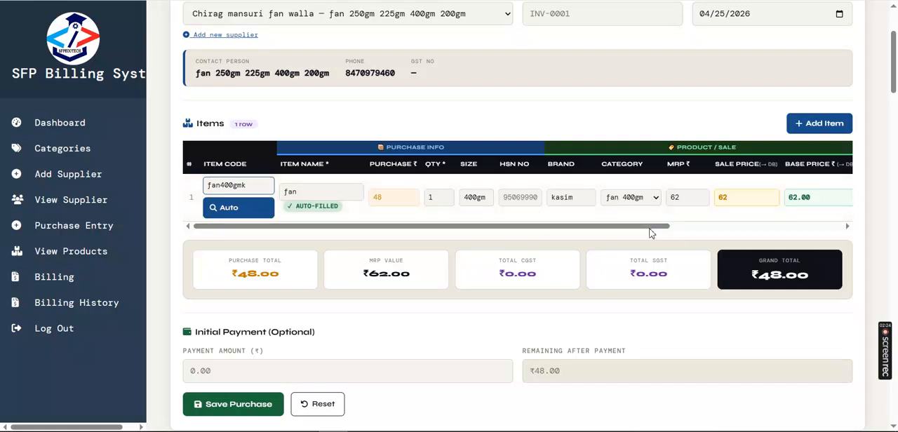
pyautogui.scroll(-4, 223, 383)
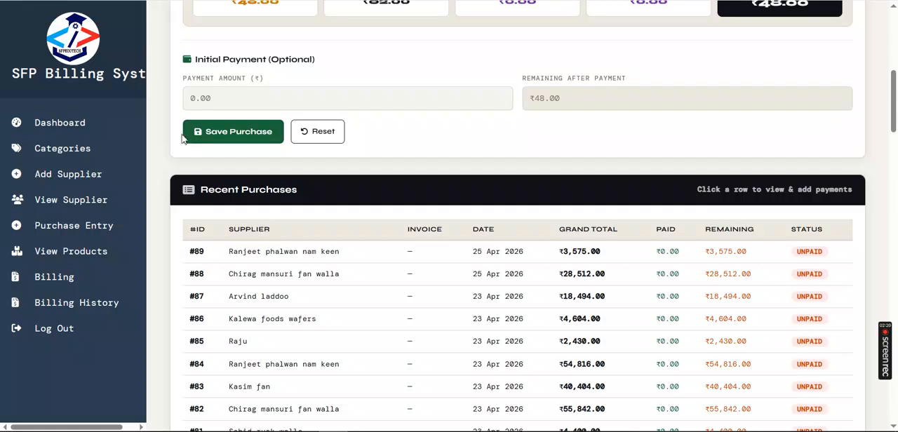
# - Generate the barcode label for product fangm400 from the product list
pyautogui.click(68, 252)
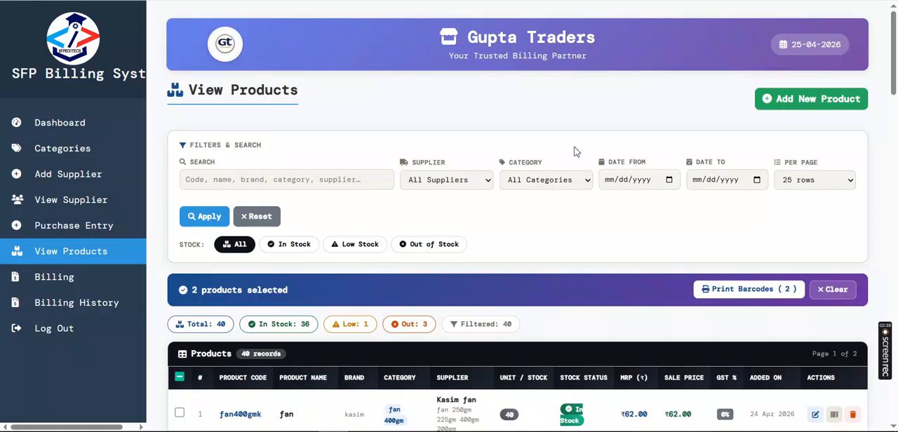
pyautogui.scroll(-4, 640, 183)
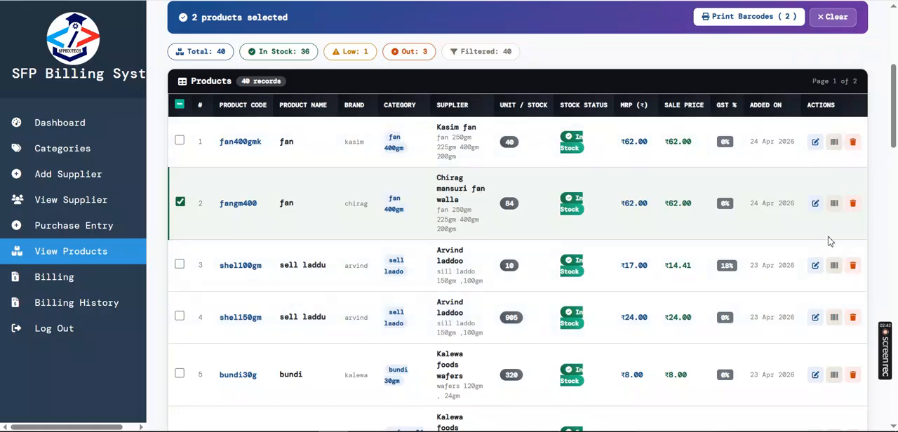
pyautogui.click(834, 205)
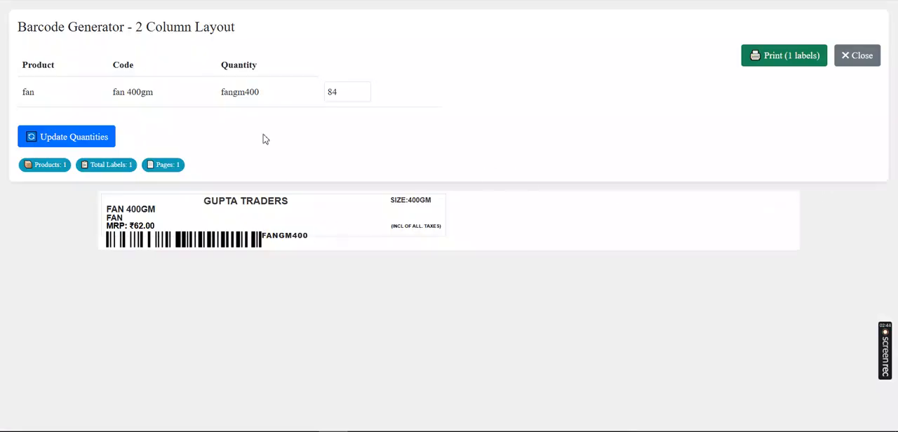
# - Check the label quantity field, preview the barcode label's printout and cancel printing
pyautogui.doubleClick(343, 92)
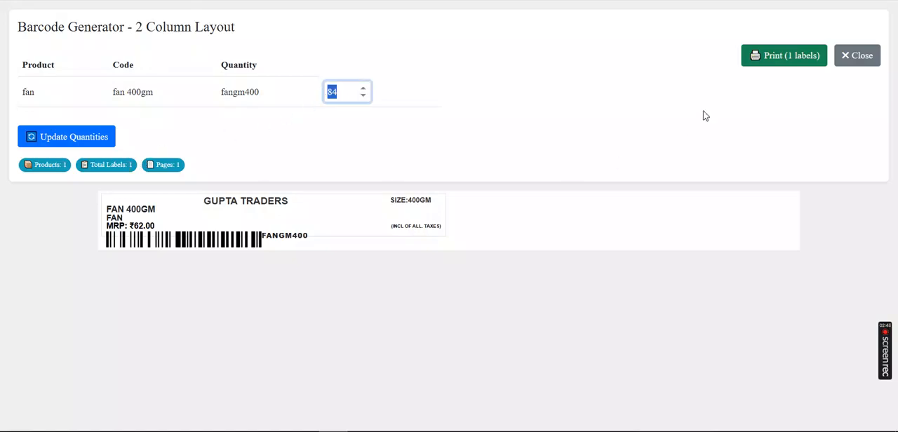
pyautogui.click(785, 56)
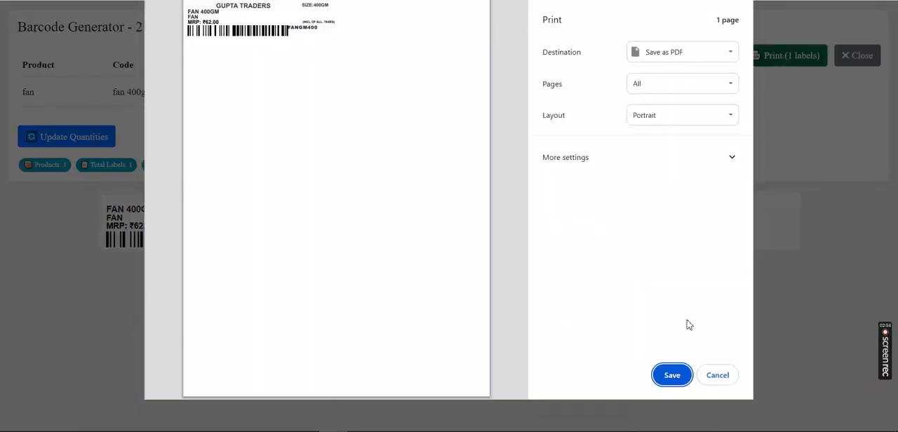
pyautogui.click(726, 381)
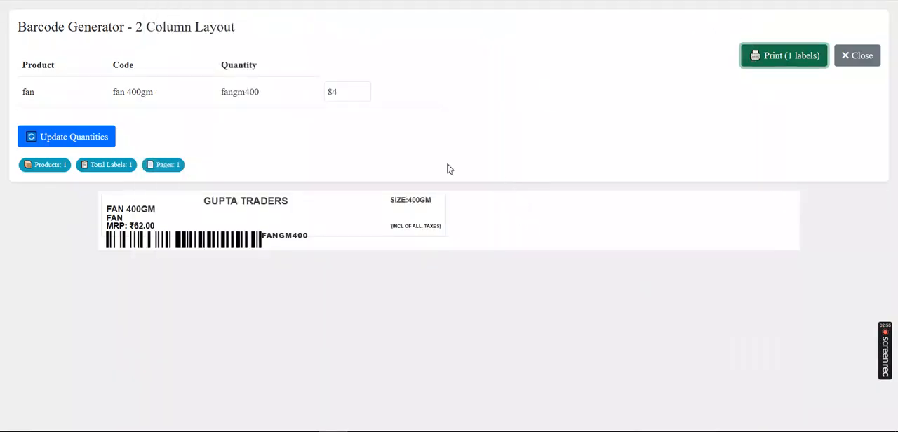
# - Close the barcode label page and look through the first page of the product list down to its last row
pyautogui.click(868, 59)
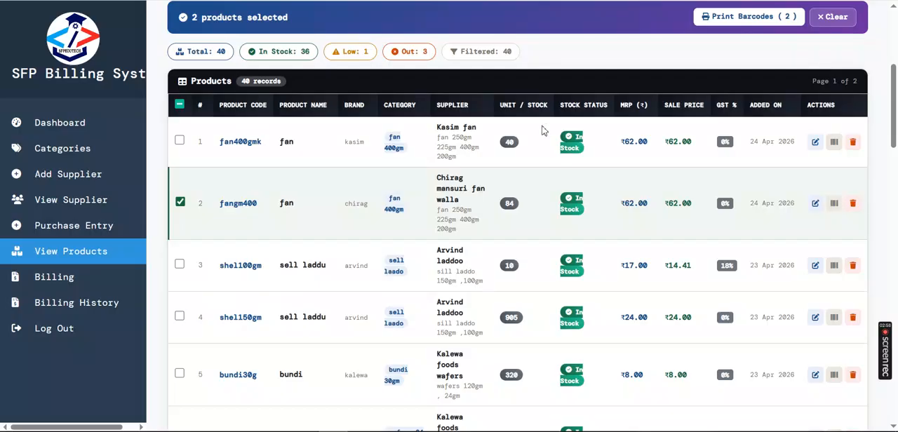
pyautogui.scroll(-8, 510, 290)
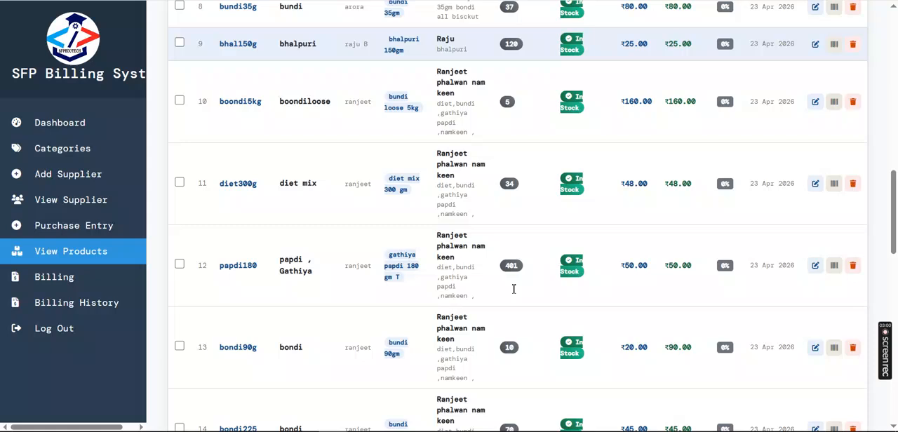
pyautogui.scroll(-10, 513, 288)
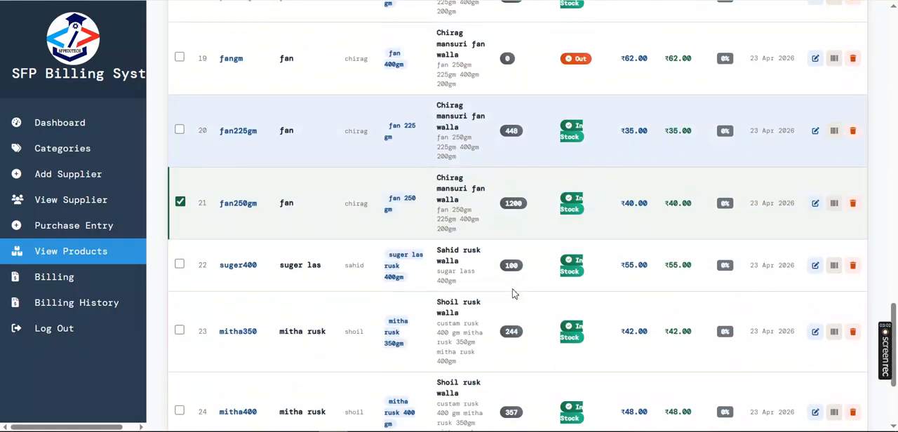
pyautogui.scroll(-2, 513, 293)
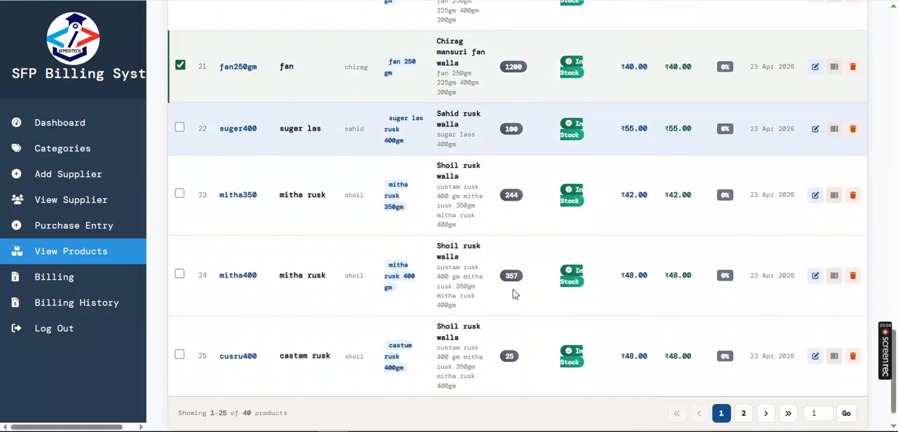
# - Start a new bill and add the product with code fan400gmk to the cart
pyautogui.click(66, 284)
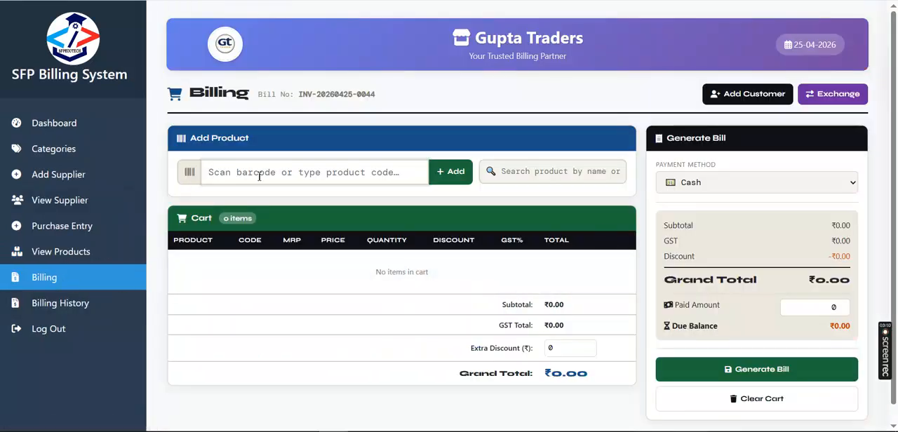
pyautogui.write('v')
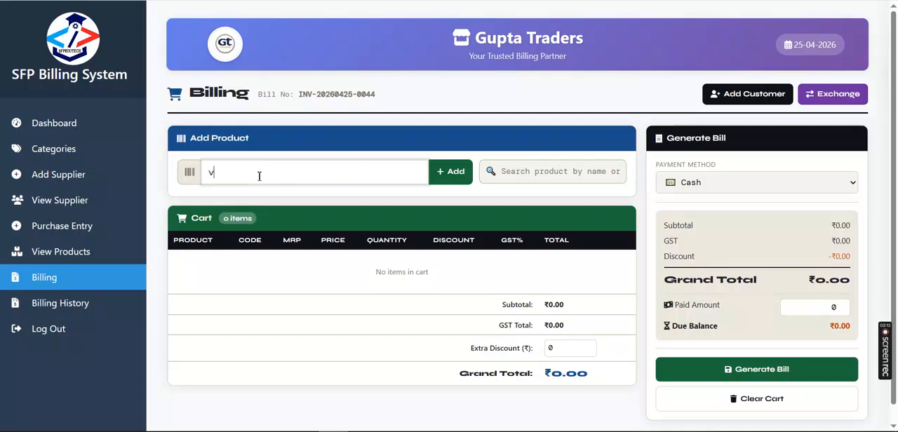
pyautogui.press('BackSpace')
pyautogui.write('fan400gmk')
pyautogui.click(452, 172)
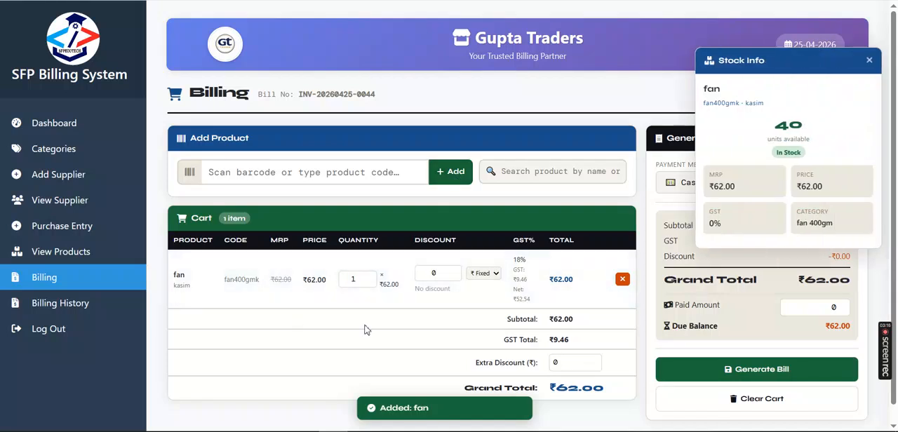
# - Check the fan's available stock, try a cart quantity of 45 and dismiss the stock alert
pyautogui.doubleClick(778, 129)
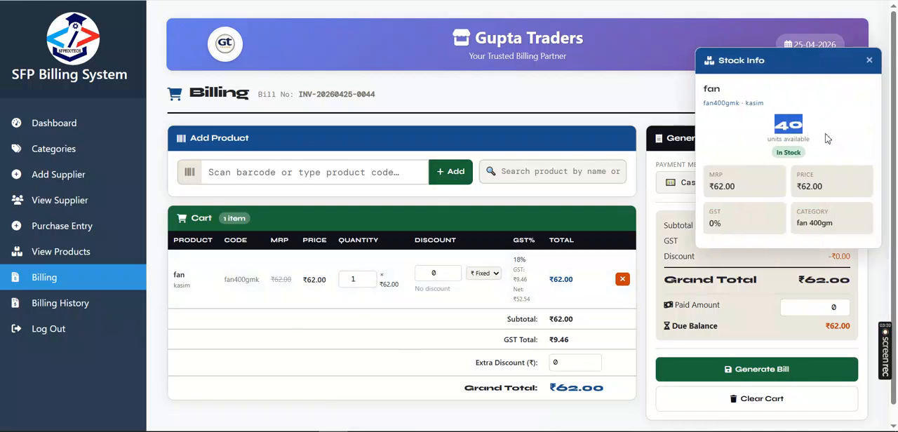
pyautogui.click(355, 280)
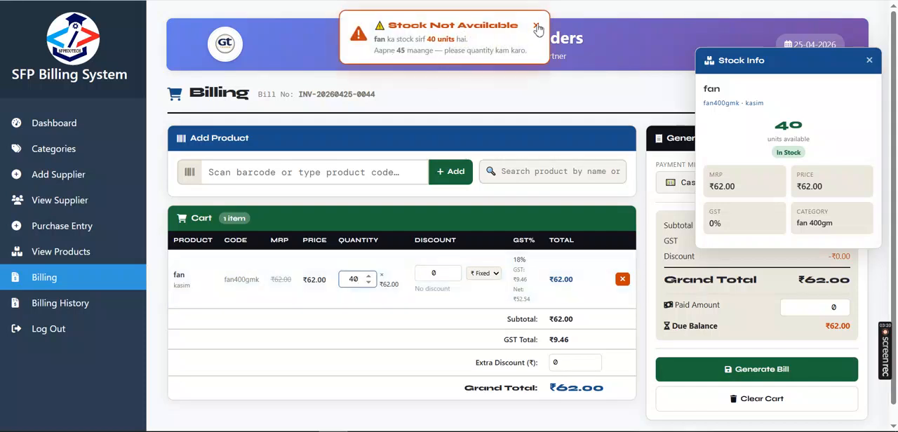
pyautogui.click(537, 26)
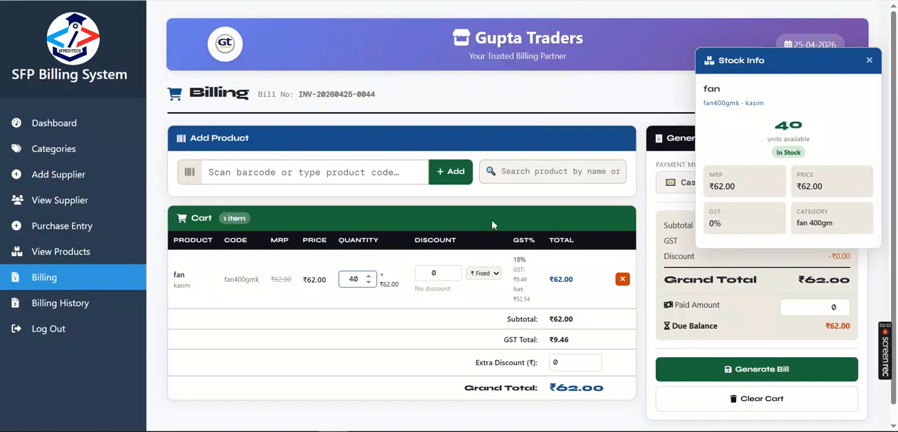
# - Review the cart item's fixed and percent-off discount options and the bill totals, and close the stock details
pyautogui.click(433, 277)
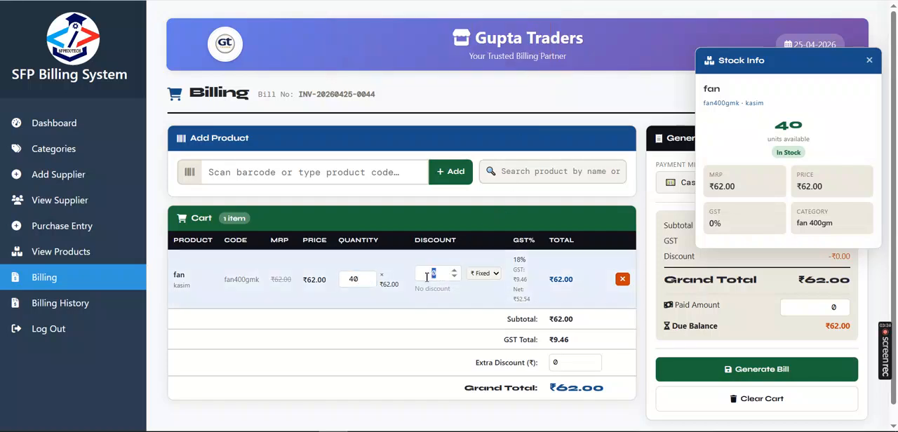
pyautogui.click(484, 273)
pyautogui.click(482, 289)
pyautogui.click(494, 273)
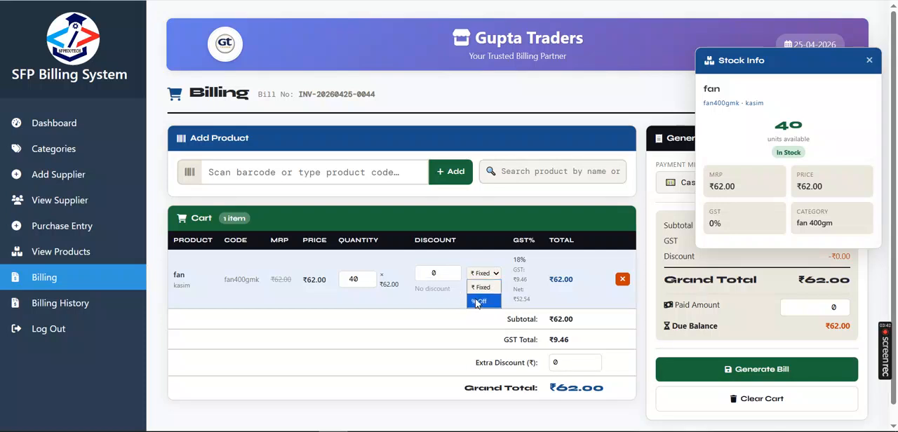
pyautogui.scroll(-1, 398, 327)
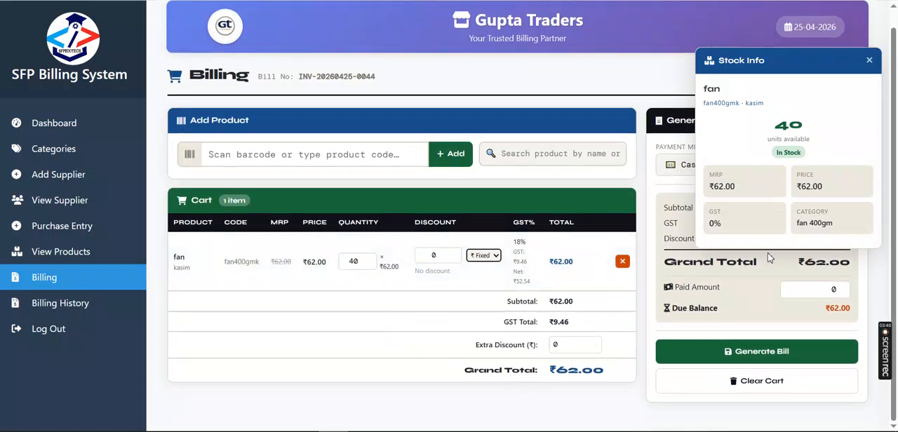
pyautogui.click(870, 61)
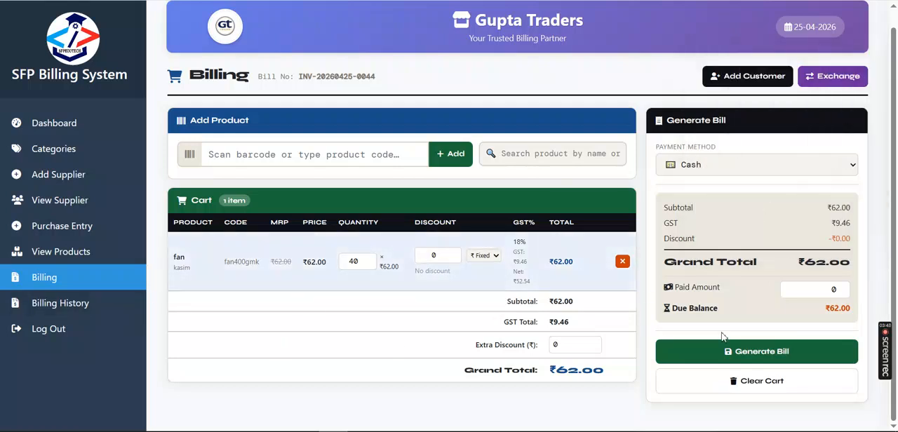
# - Go to the billing history and view the products and payment details of the ₹708.00 bill
pyautogui.click(57, 303)
pyautogui.scroll(-2, 632, 322)
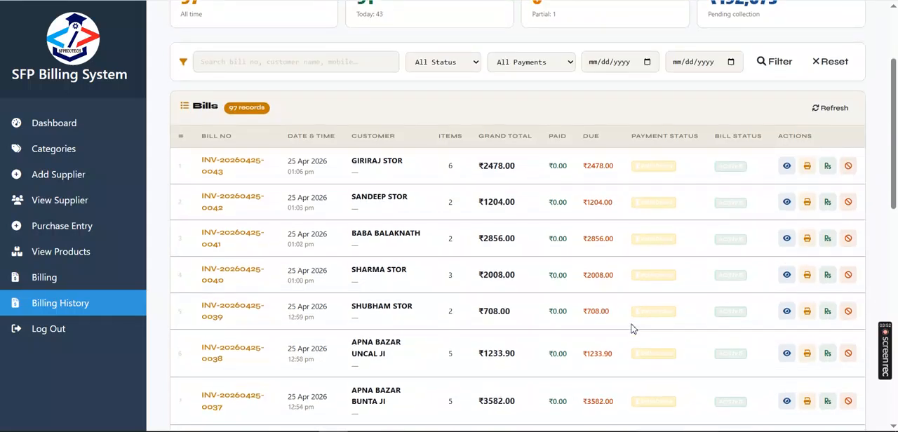
pyautogui.click(789, 317)
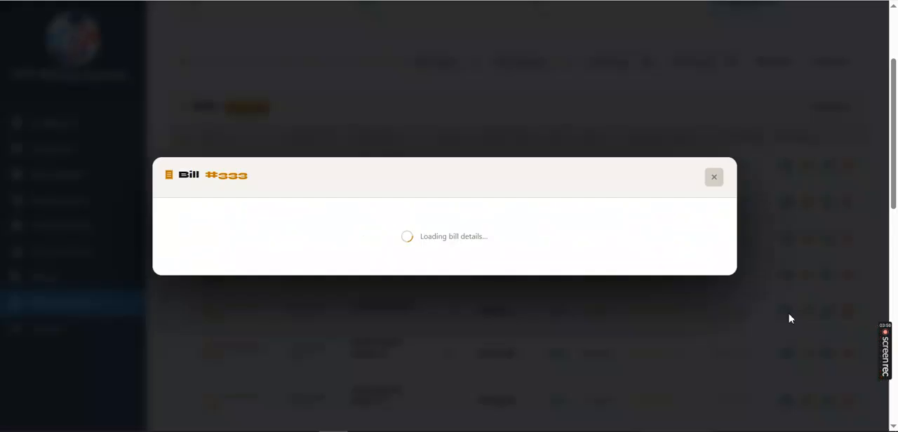
pyautogui.scroll(-3, 522, 253)
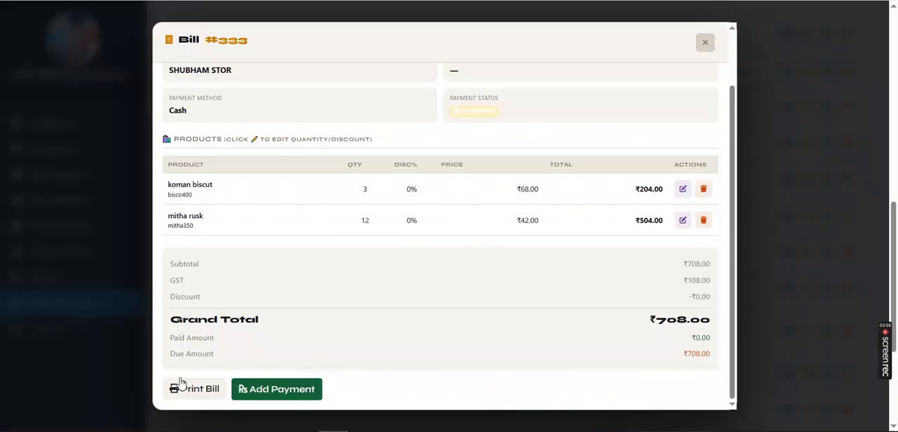
# - Preview the bill's receipt and its A4 invoice layout, and close the invoice and the bill details
pyautogui.click(194, 389)
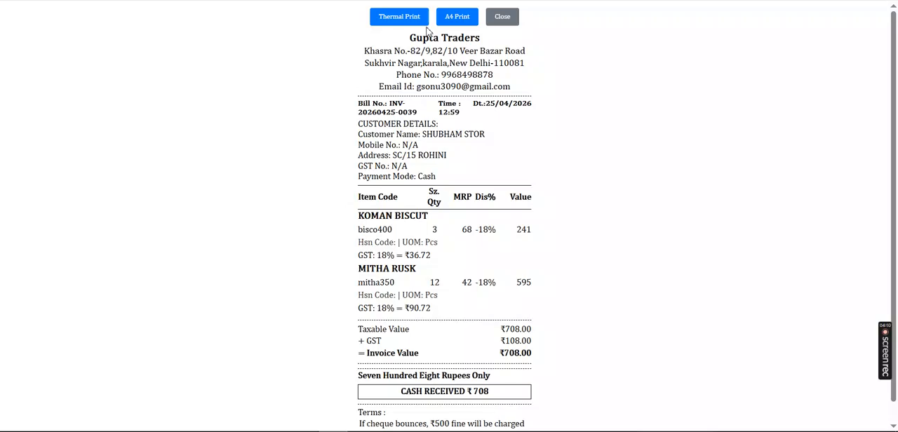
pyautogui.click(453, 21)
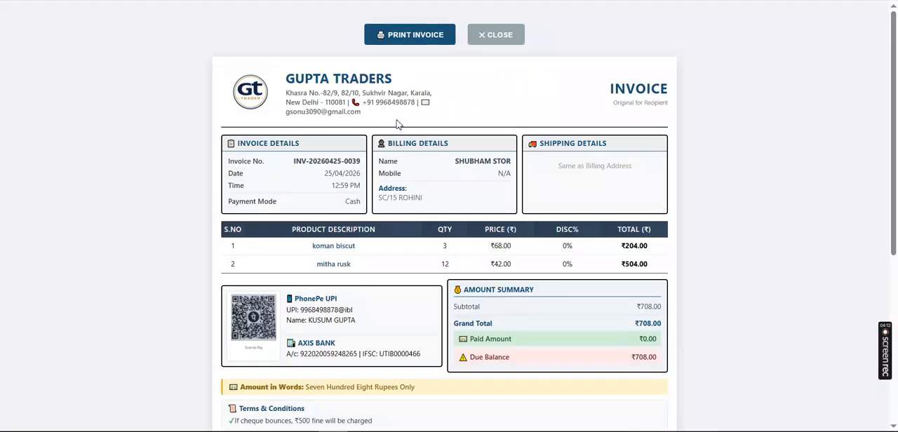
pyautogui.scroll(-4, 533, 257)
pyautogui.scroll(4, 533, 258)
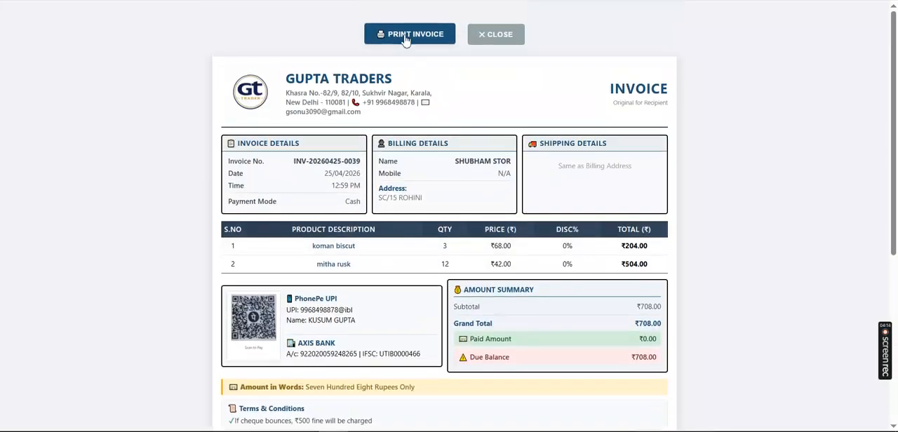
pyautogui.click(491, 34)
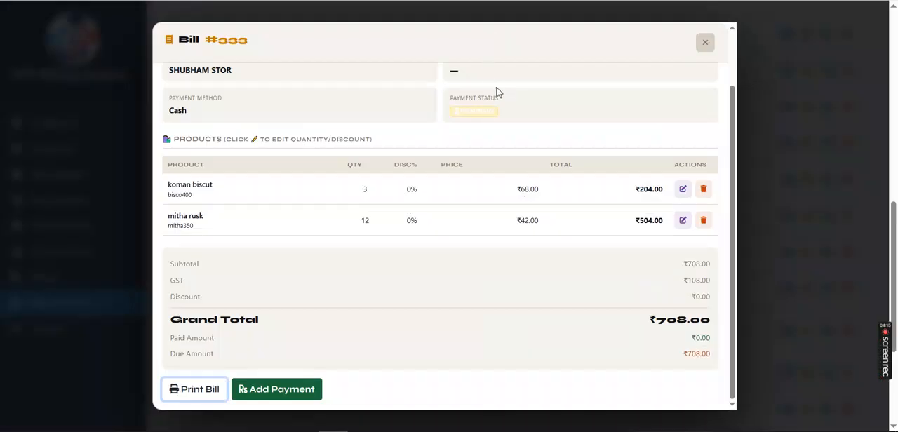
pyautogui.click(705, 42)
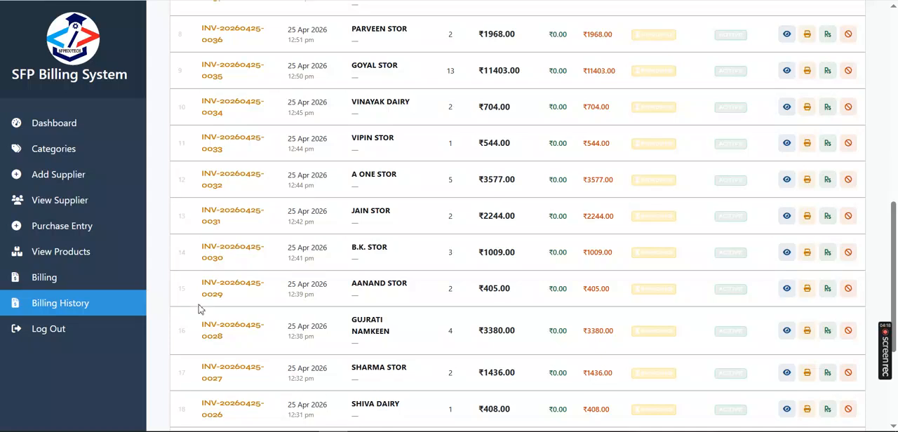
# - Examine the billing history's summary figures, filters, bill list and page controls
pyautogui.scroll(-2, 415, 309)
pyautogui.scroll(-2, 414, 309)
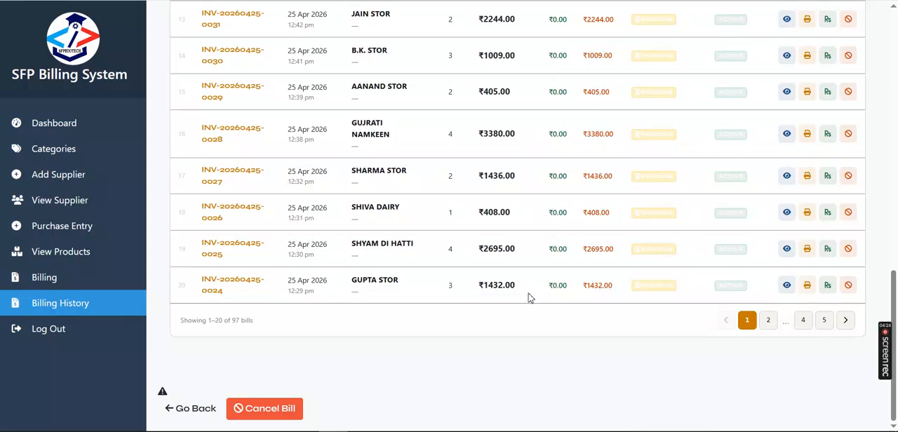
pyautogui.scroll(12, 588, 301)
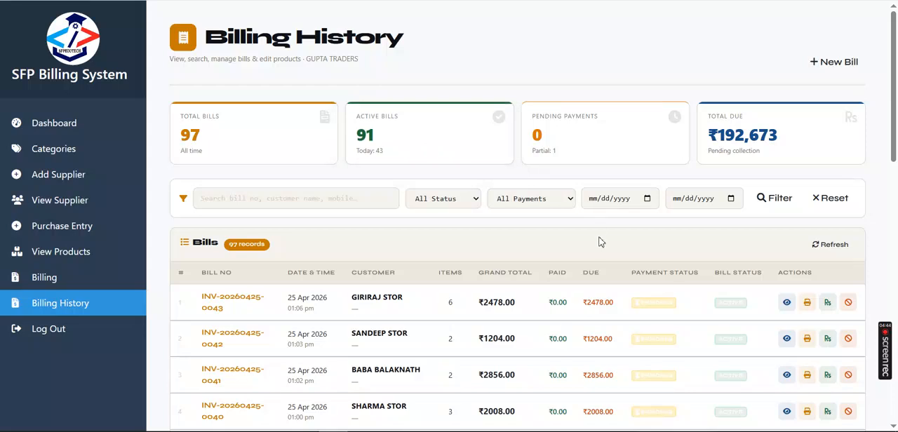
pyautogui.scroll(-8, 599, 242)
pyautogui.scroll(-3, 599, 241)
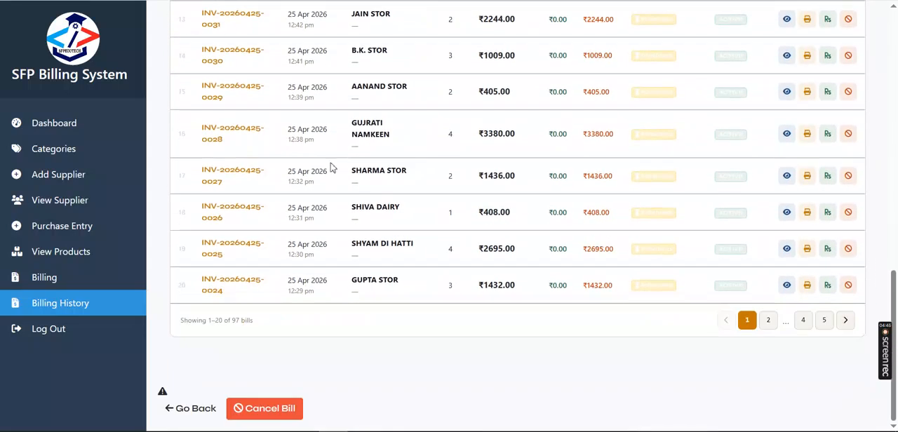
pyautogui.scroll(12, 430, 172)
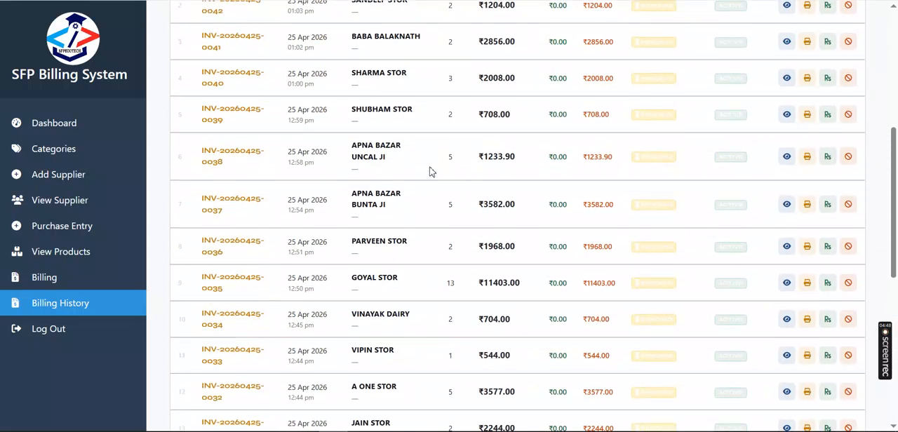